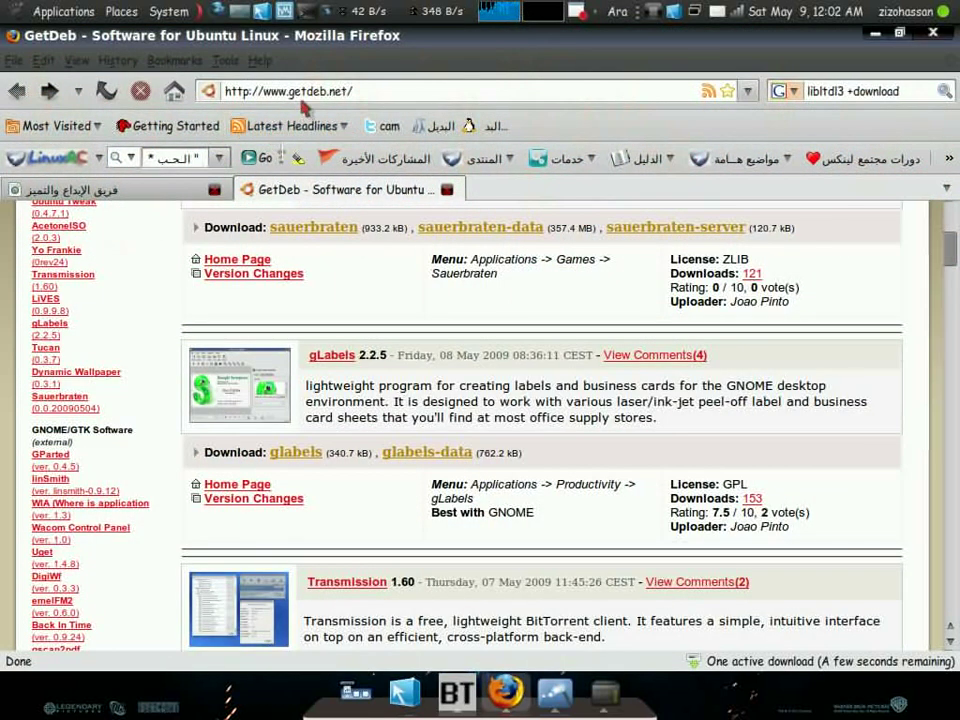
Look over the application listings and their download packages on getdeb.net.
click(355, 94)
drag(258, 94, 236, 94)
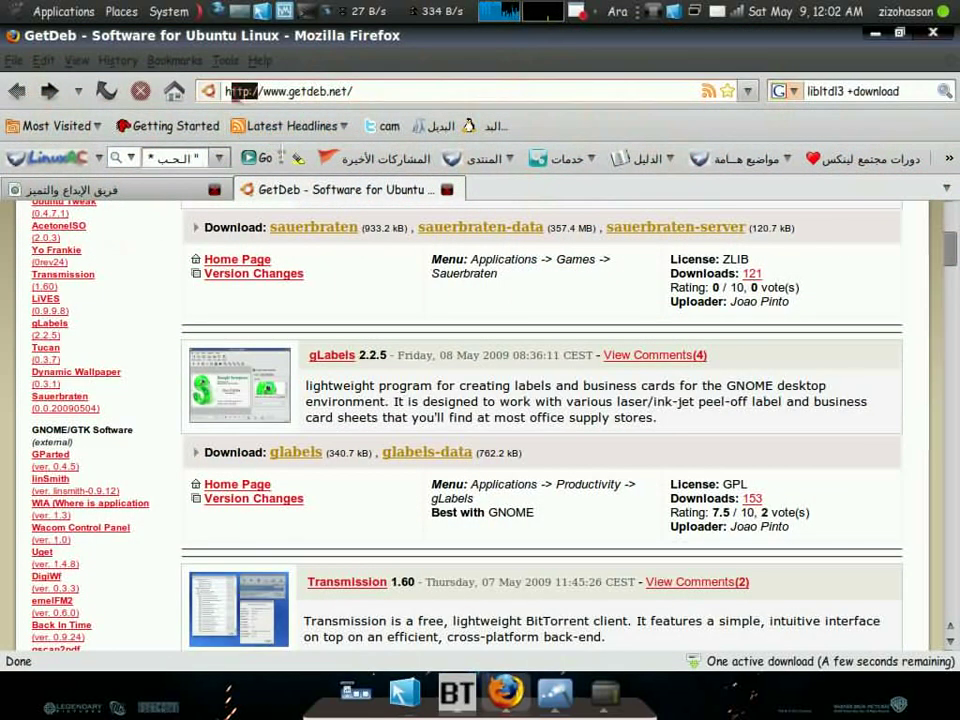
drag(350, 91, 307, 91)
scroll(234, 262, down, 2)
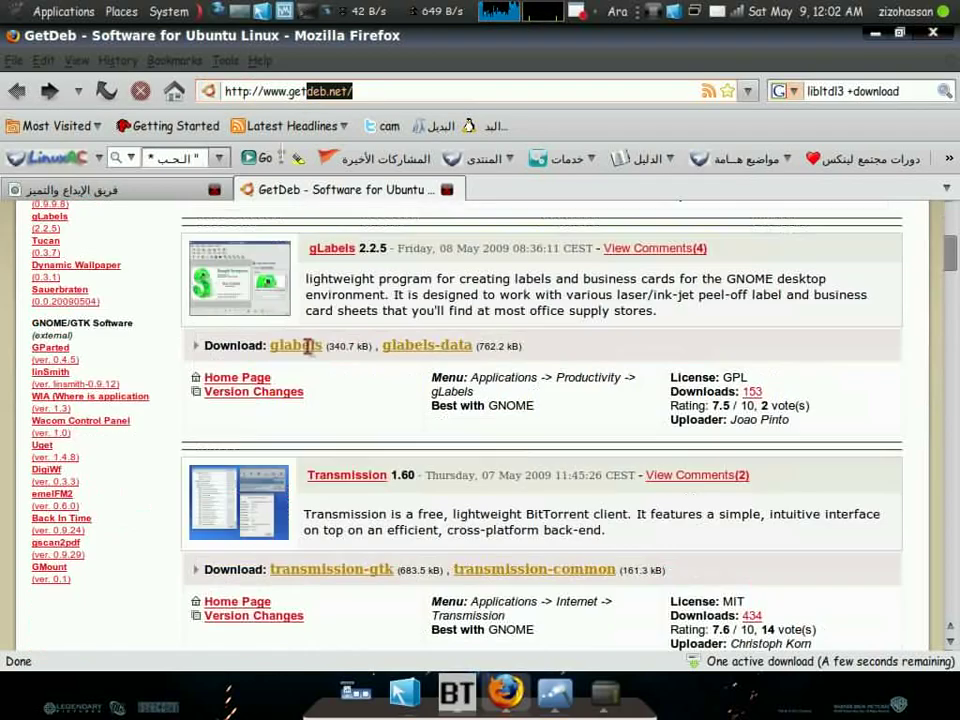
scroll(292, 339, up, 7)
scroll(292, 339, down, 9)
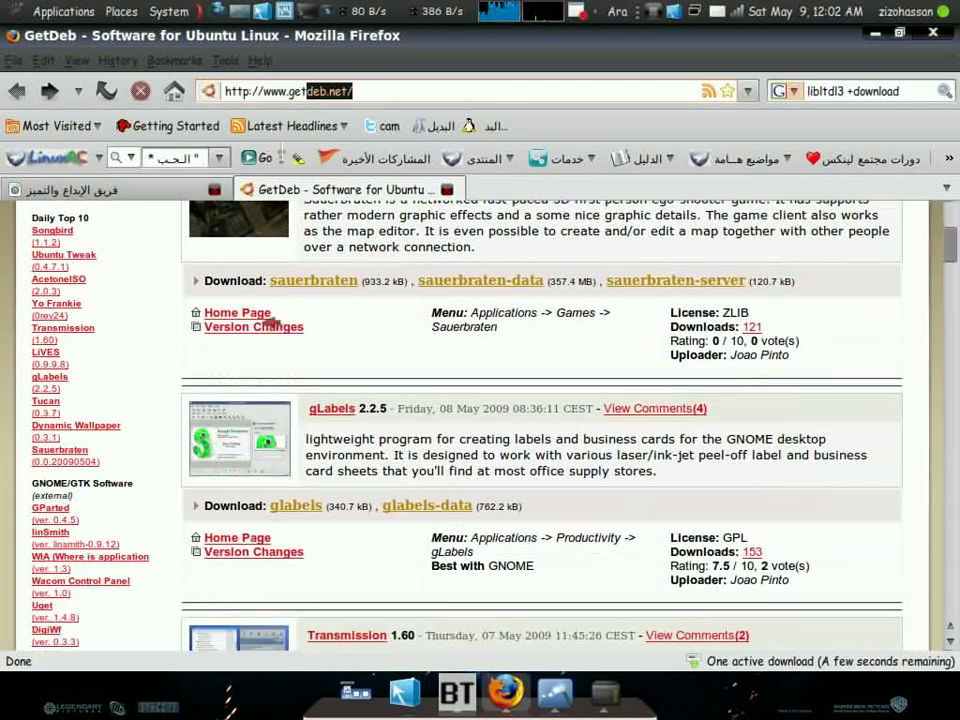
scroll(292, 339, down, 20)
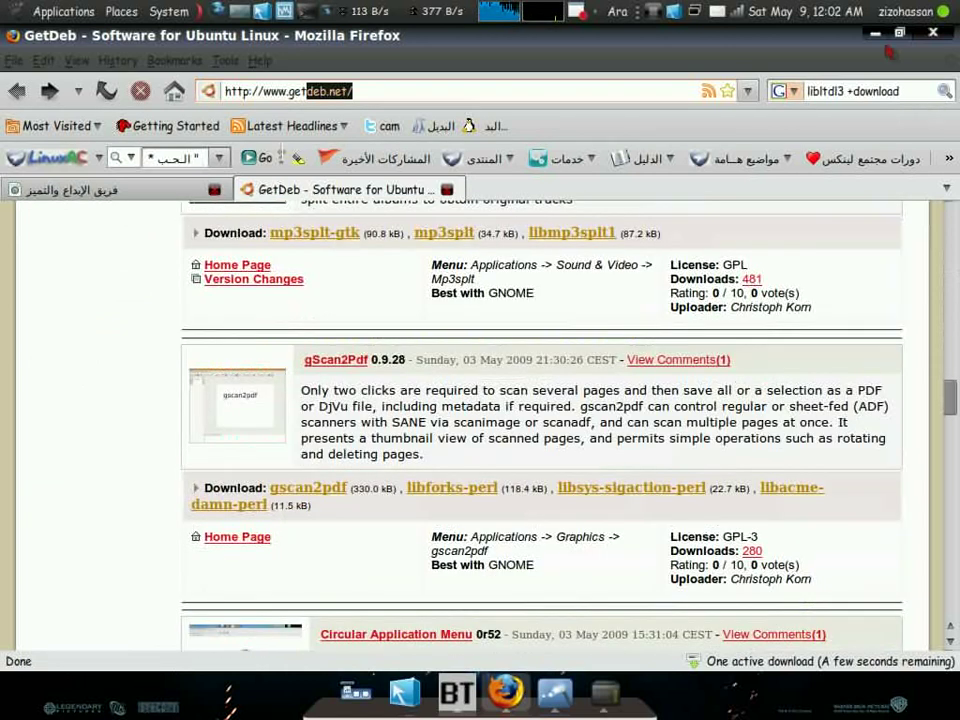
Open glabels_2.2.5-1~getdeb1_i386.deb from the desktop in the package installer, check its dependency status, and close it.
click(875, 33)
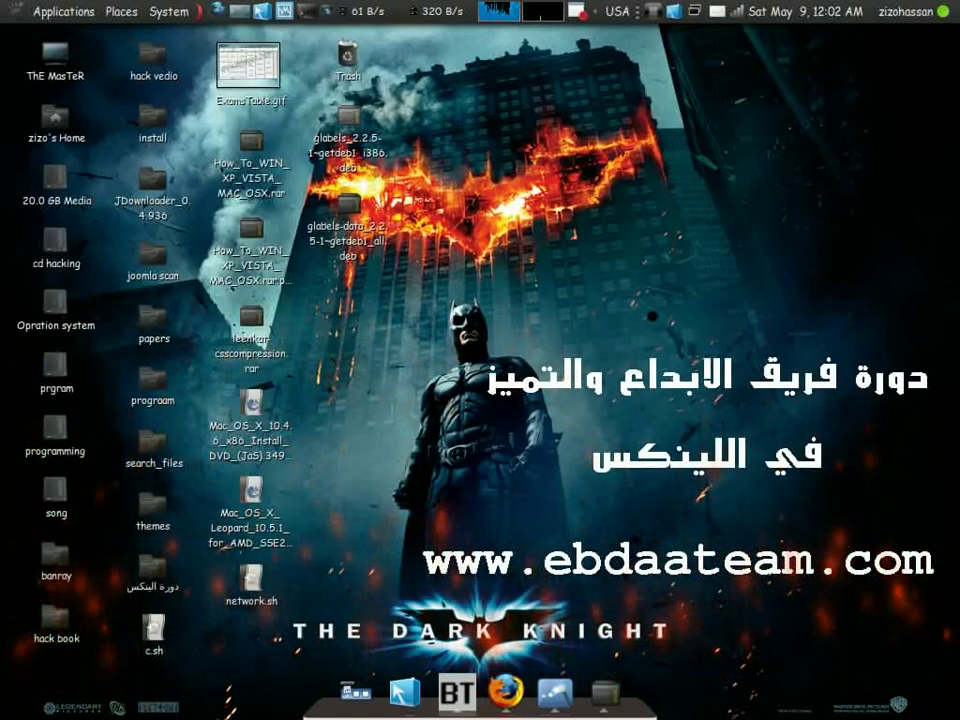
drag(362, 133, 494, 201)
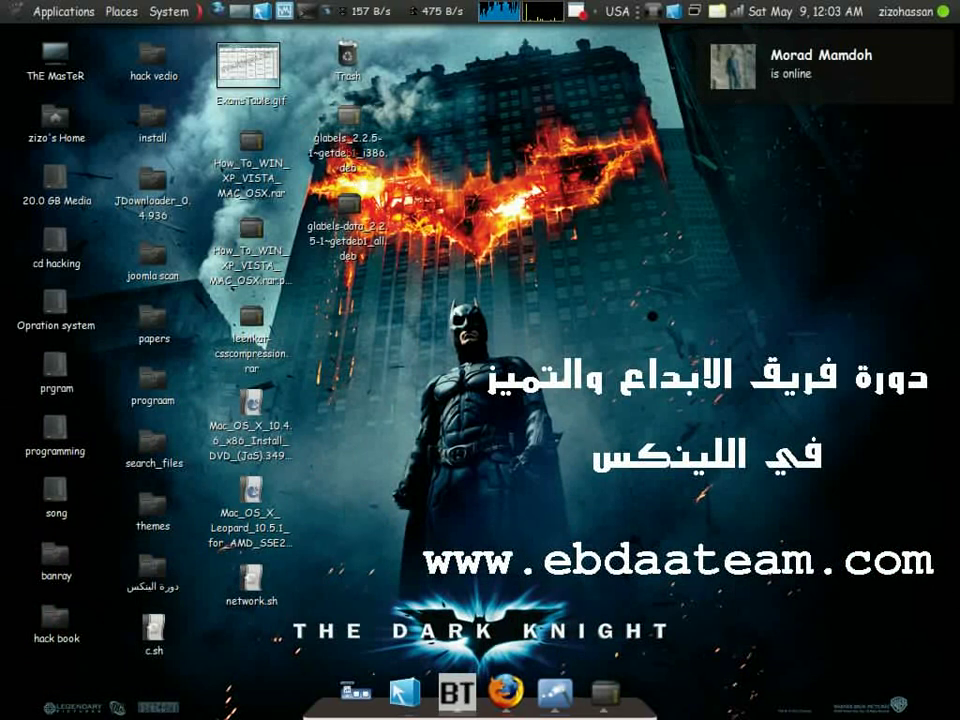
click(348, 125)
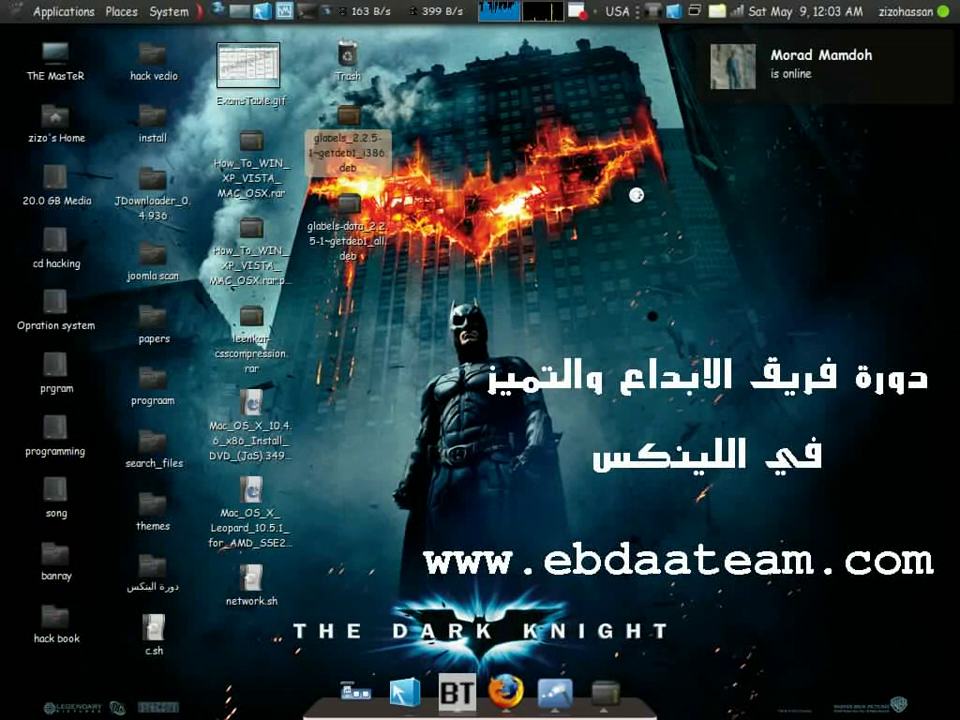
key(Return)
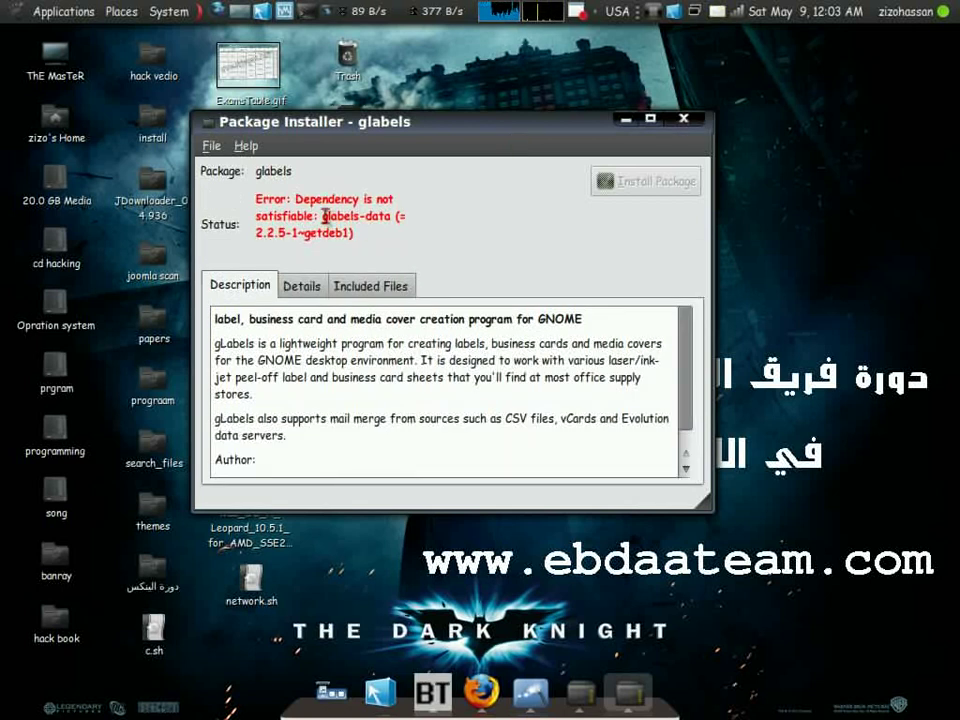
drag(323, 214, 386, 212)
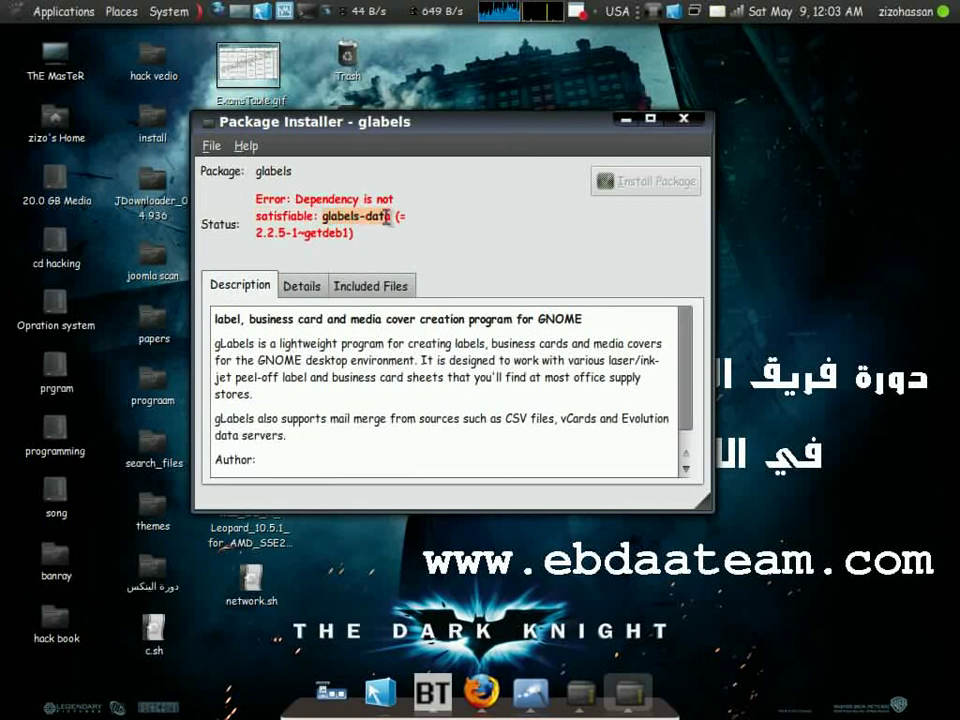
double_click(393, 218)
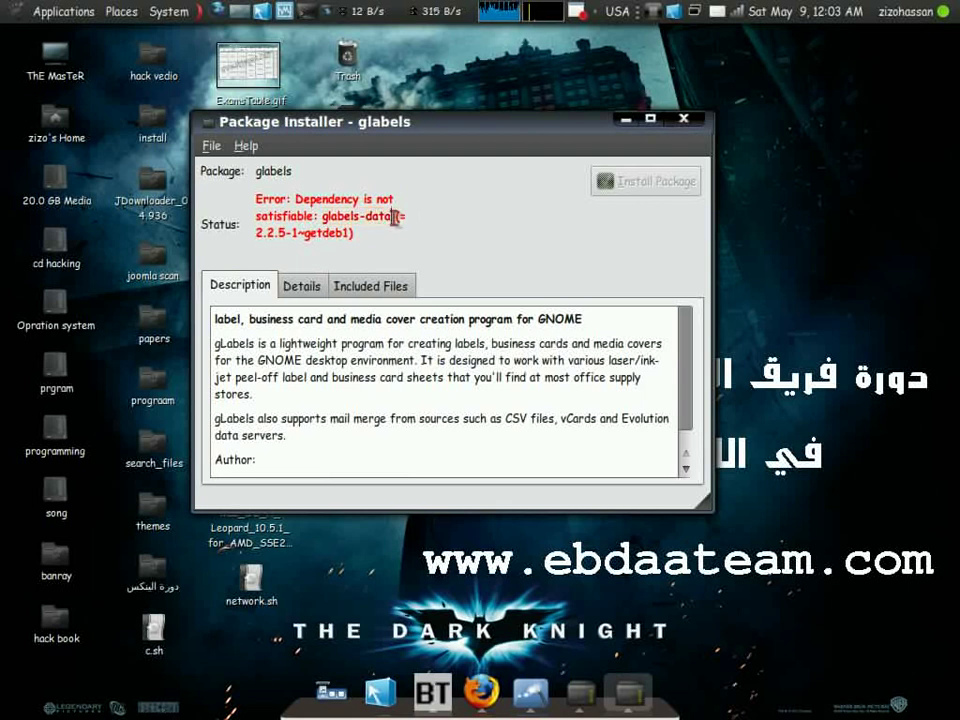
click(683, 119)
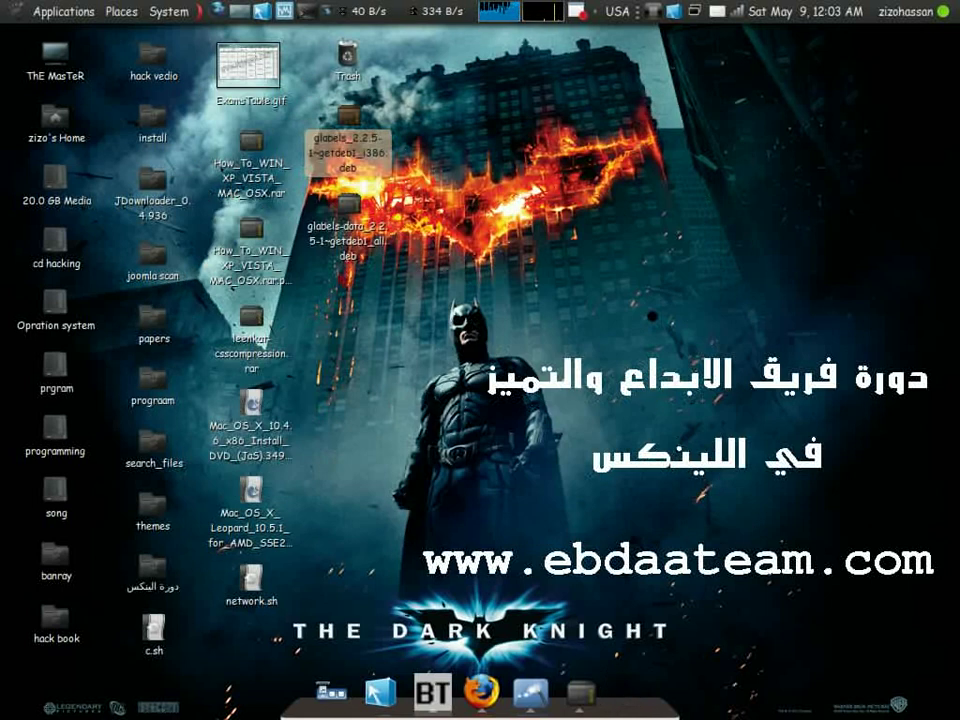
Switch back to Firefox and open the gLabels application page on GetDeb.
click(347, 237)
click(505, 688)
click(506, 687)
scroll(267, 440, up, 7)
scroll(267, 440, up, 12)
scroll(270, 430, up, 5)
scroll(276, 444, up, 10)
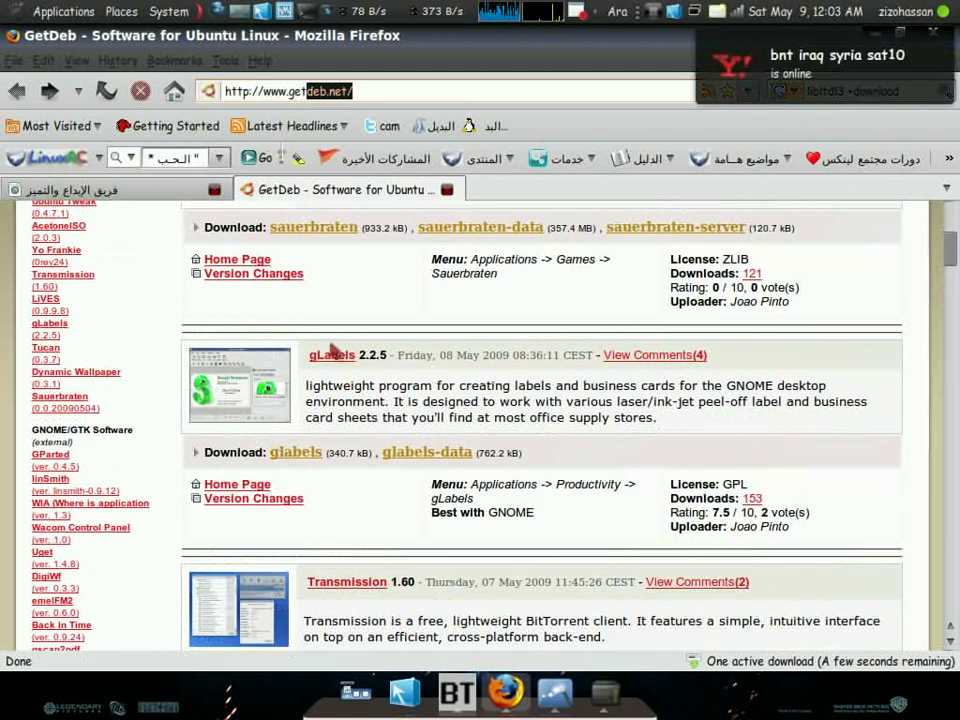
click(332, 354)
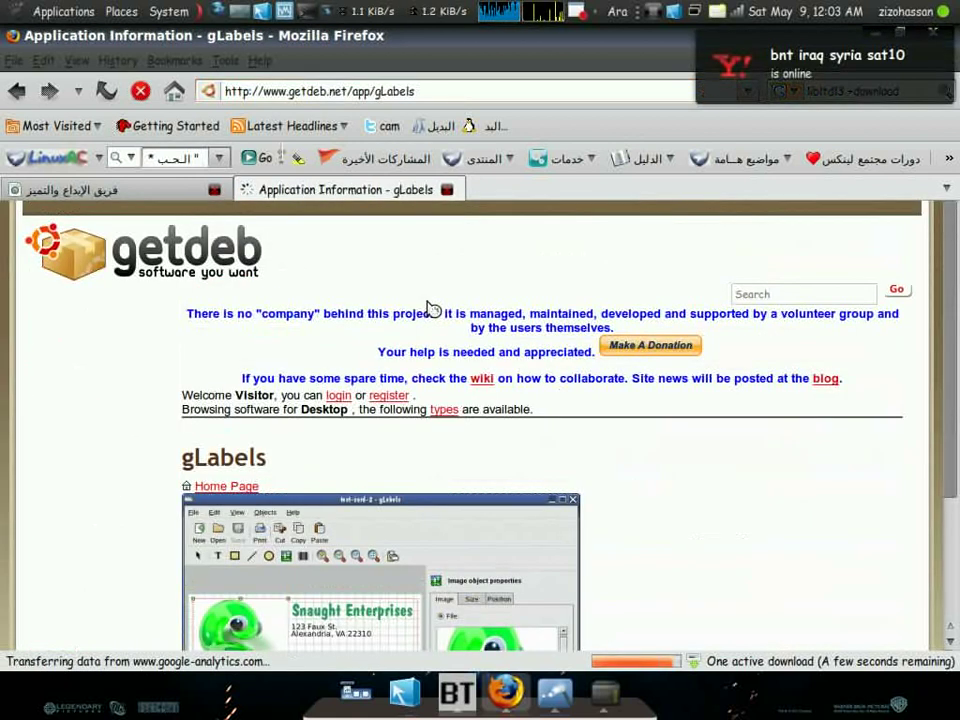
Open the gLabels 2.2.5 release for Ubuntu Jaunty 32 bits and check which packages it offers for download.
scroll(430, 308, down, 10)
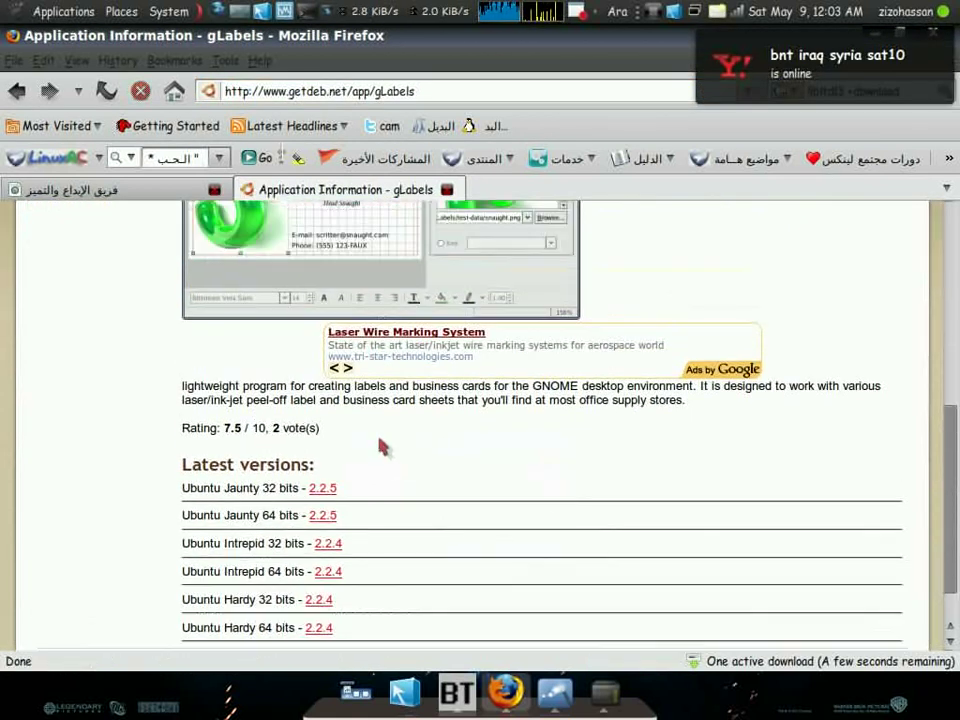
click(322, 488)
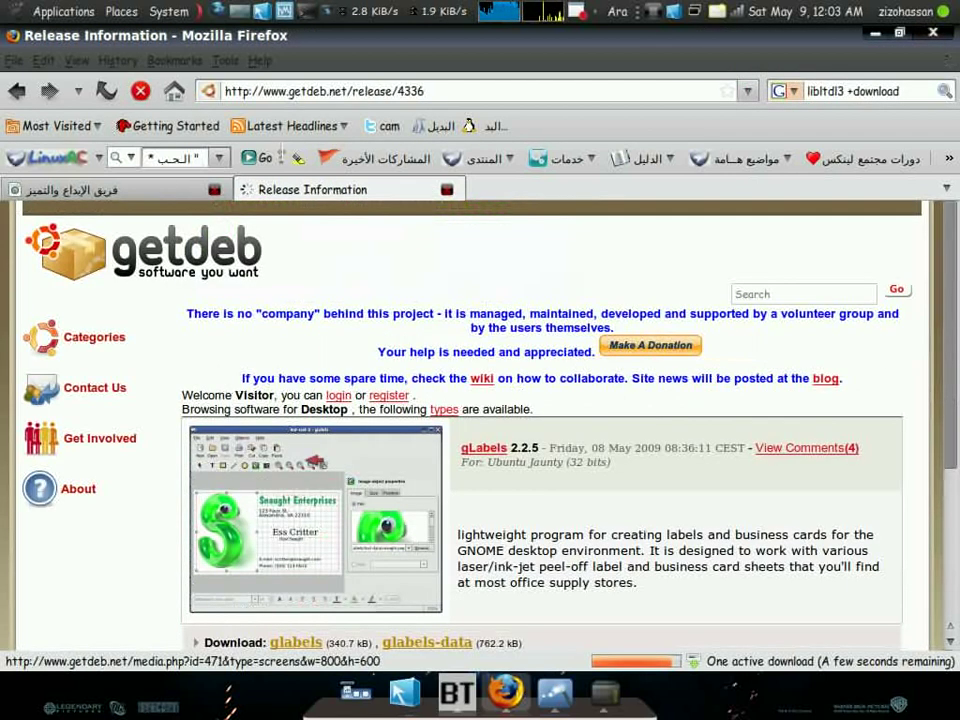
scroll(420, 475, down, 3)
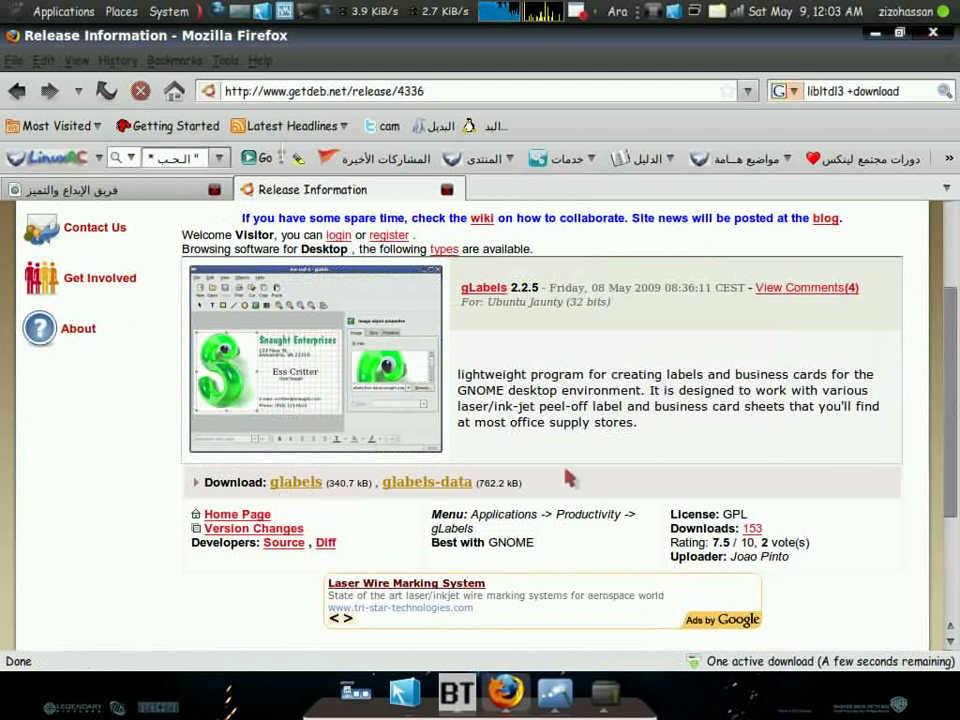
drag(567, 478, 200, 482)
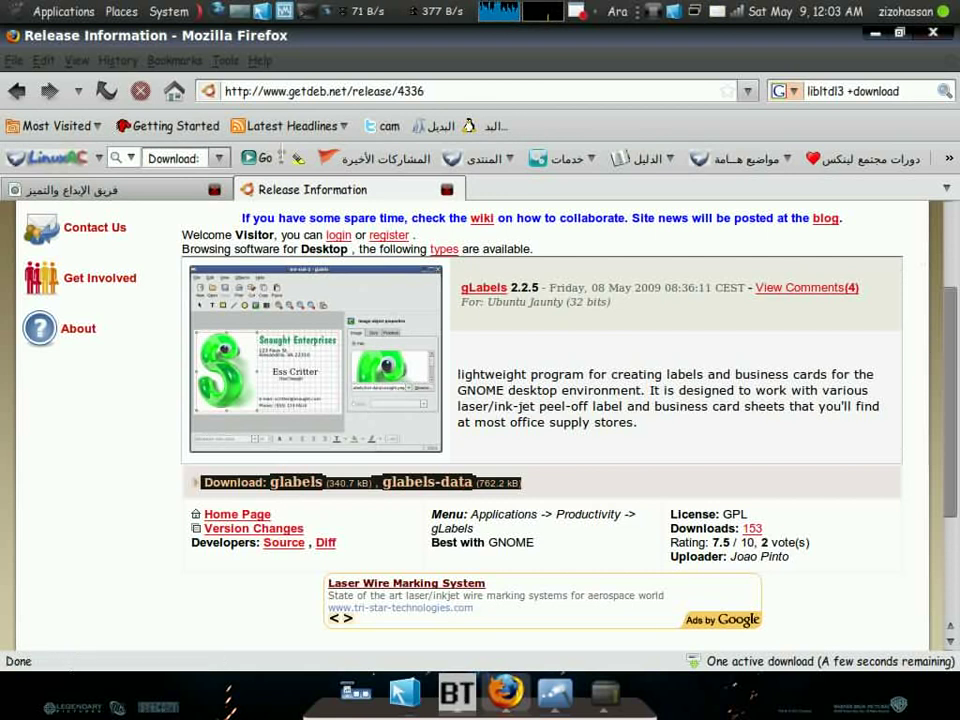
click(563, 482)
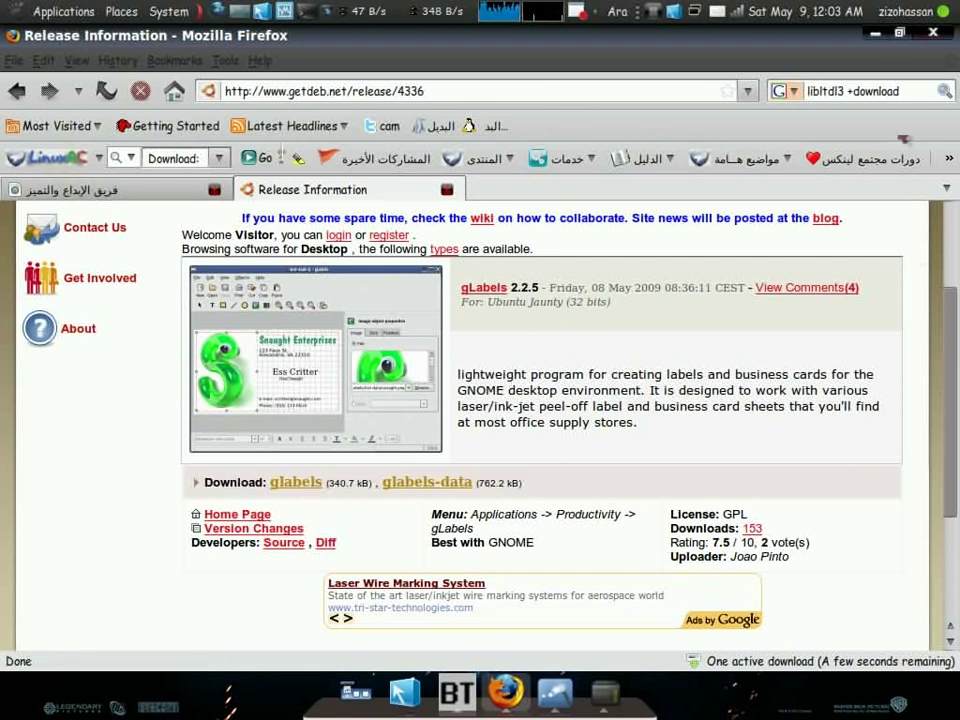
Open the glabels-data .deb package from the desktop and start its installation, authorizing it with the administrator password.
click(875, 33)
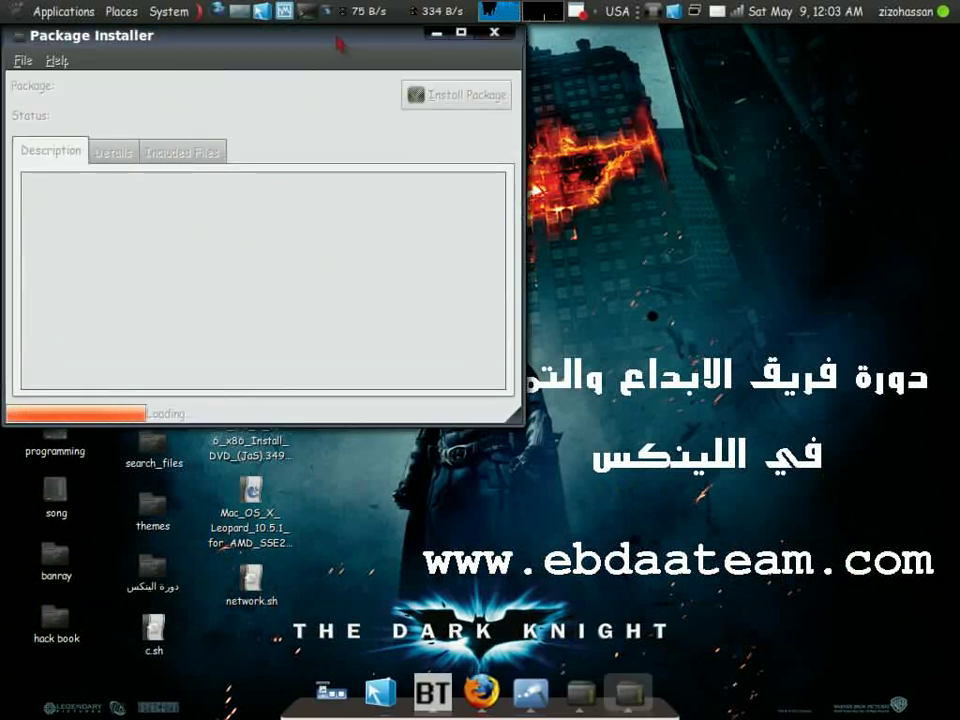
drag(340, 44, 670, 208)
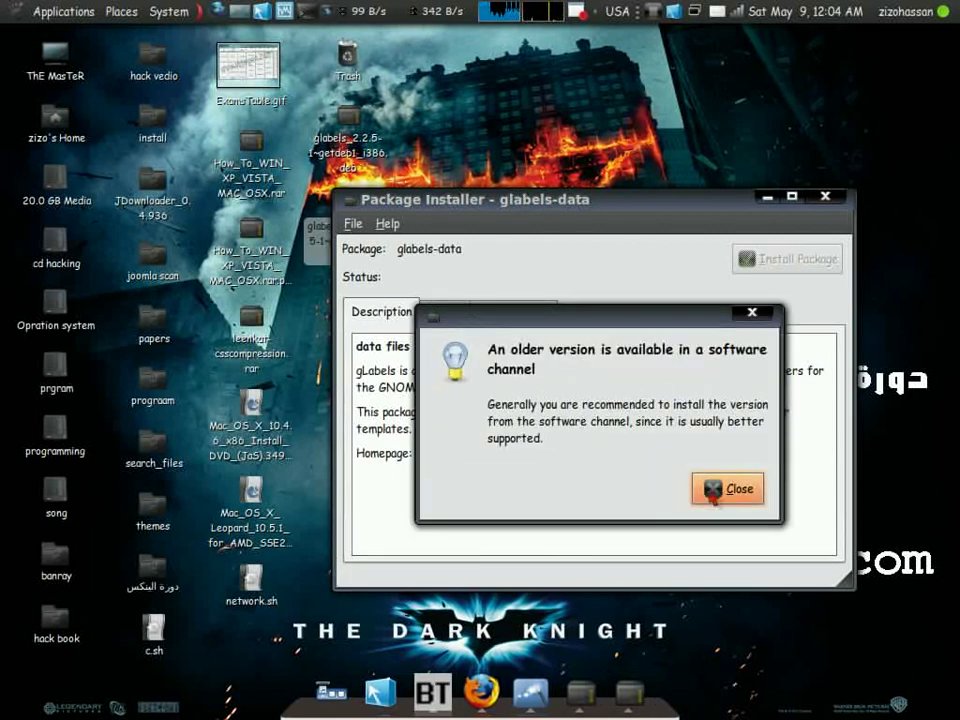
click(709, 500)
click(789, 259)
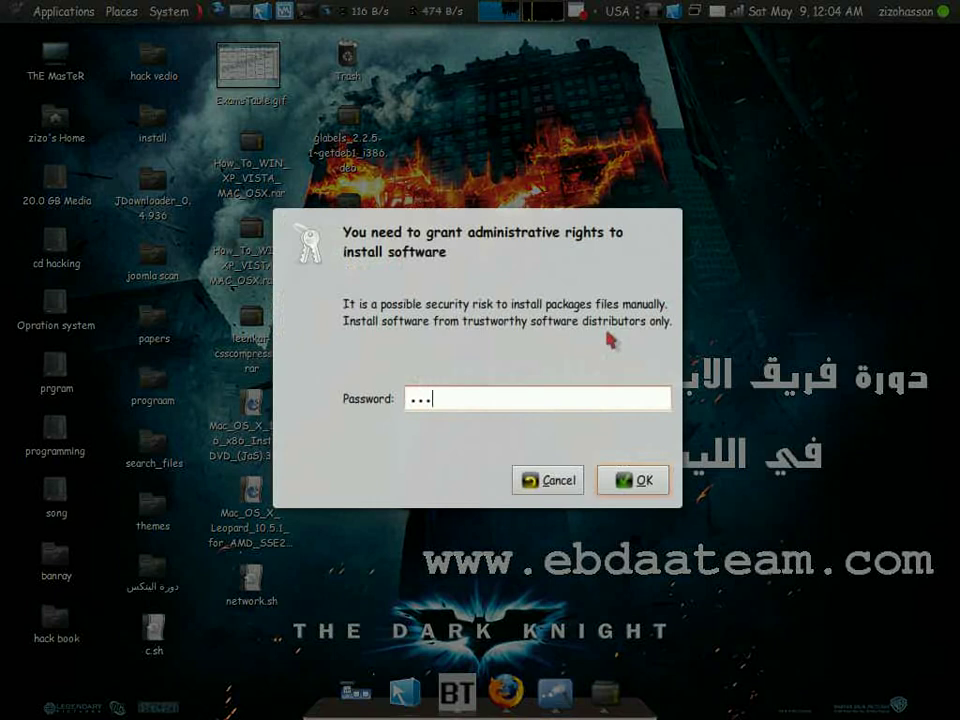
key(Return)
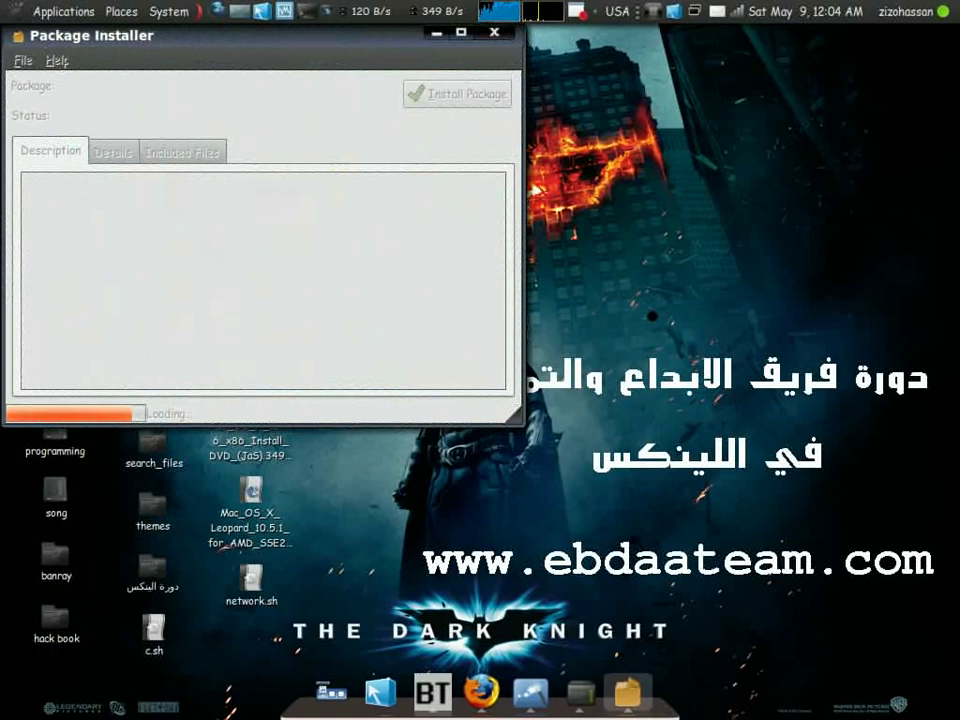
Set the installation progress window to close automatically after success, and close the glabels-data installer.
drag(297, 35, 596, 222)
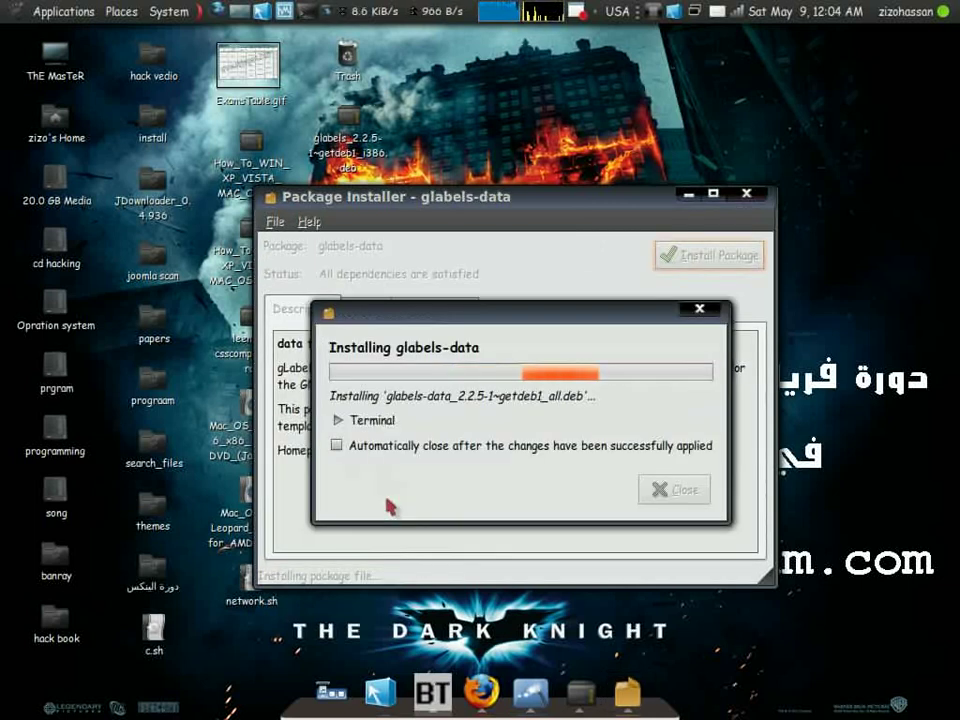
click(338, 446)
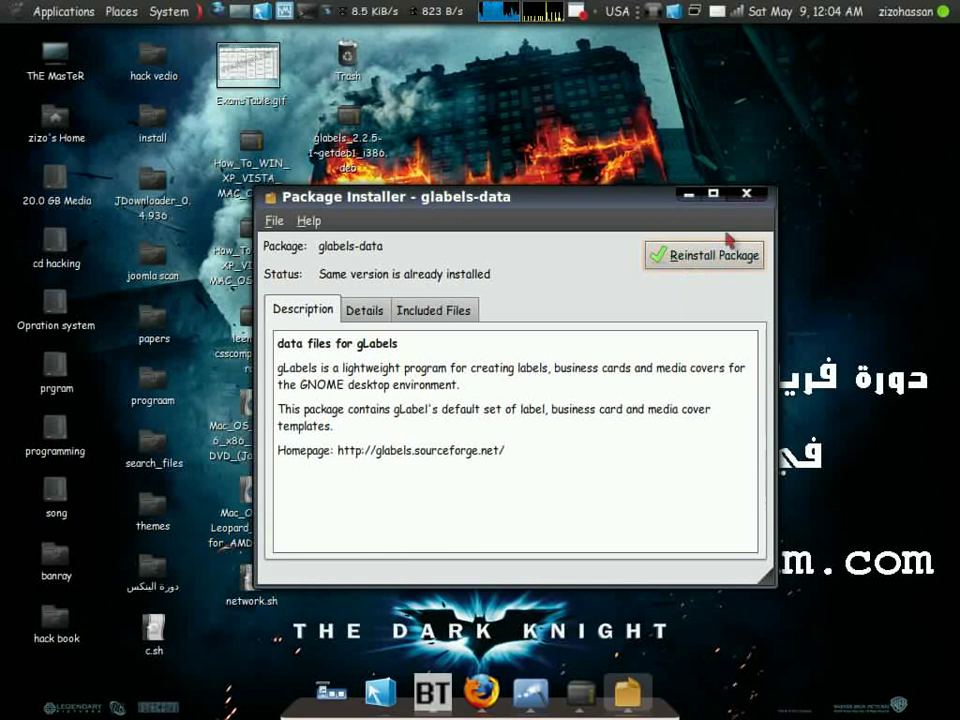
click(747, 194)
Open glabels_2.2.5-1~getdeb1_i386.deb in the package installer again, closing the duplicate installer window and dismissing the older-version notices.
click(358, 160)
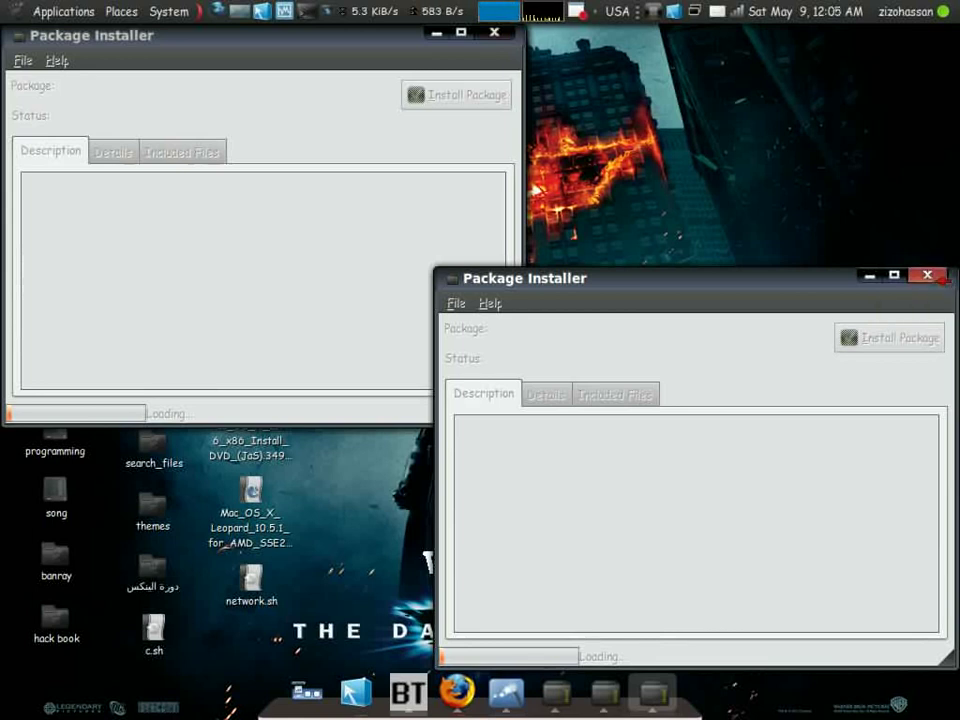
drag(333, 38, 584, 99)
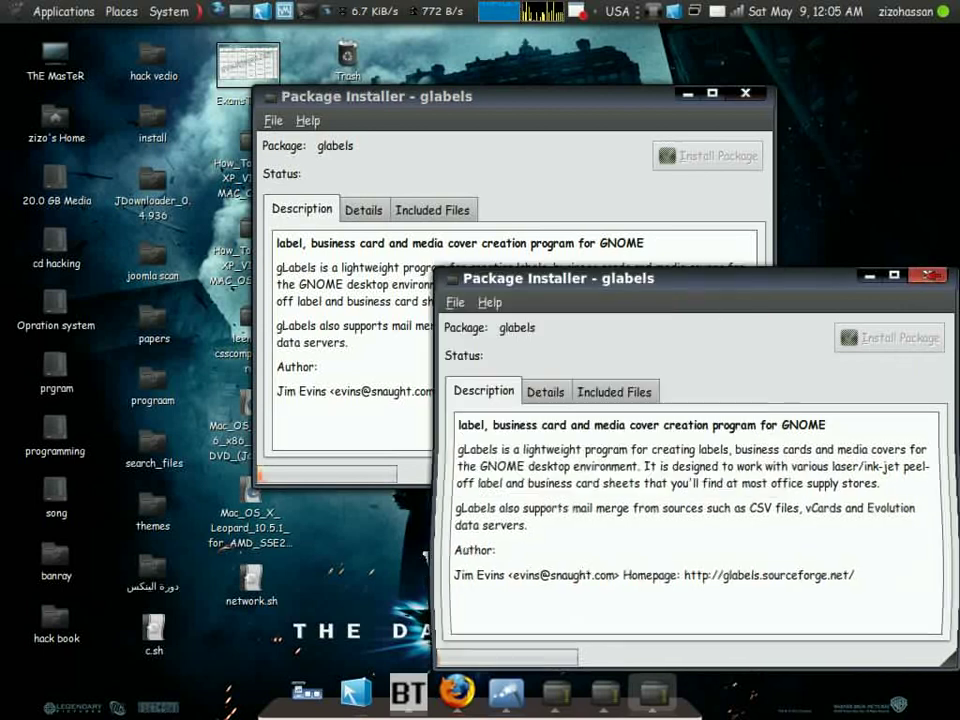
click(928, 277)
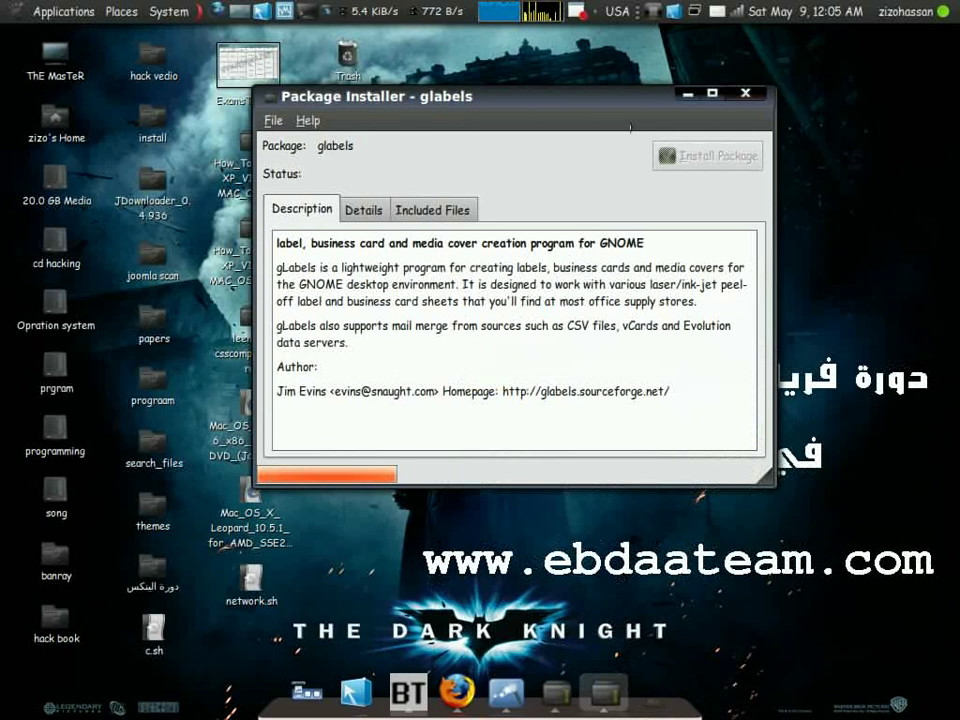
double_click(604, 106)
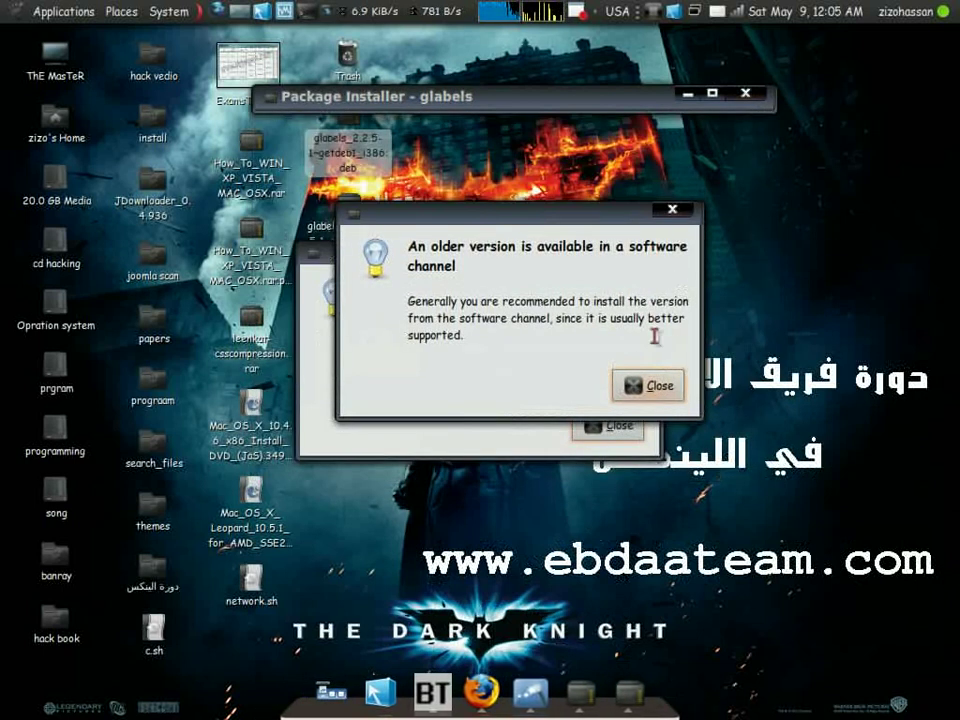
click(648, 385)
click(606, 424)
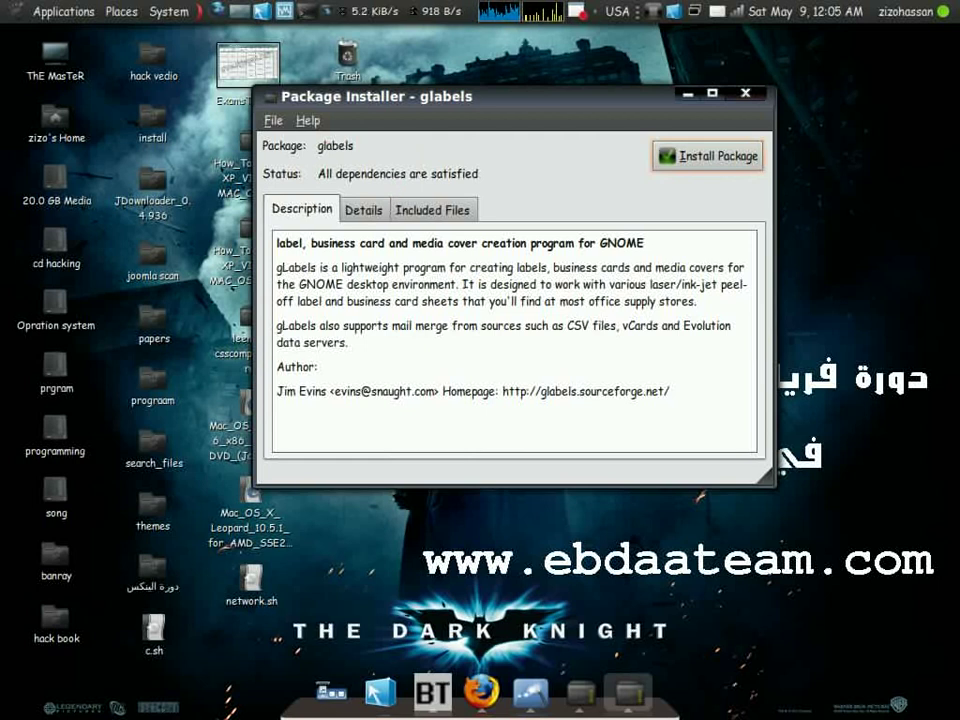
Install the glabels package, authorizing it with the administrator password, and close the installation progress window.
drag(500, 104, 616, 161)
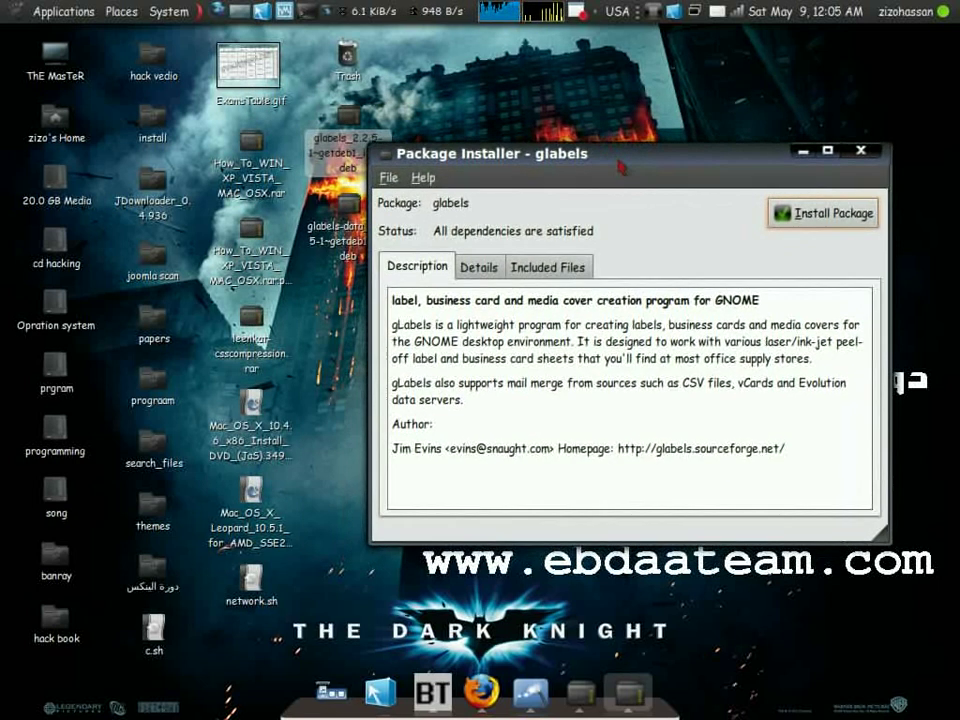
click(798, 223)
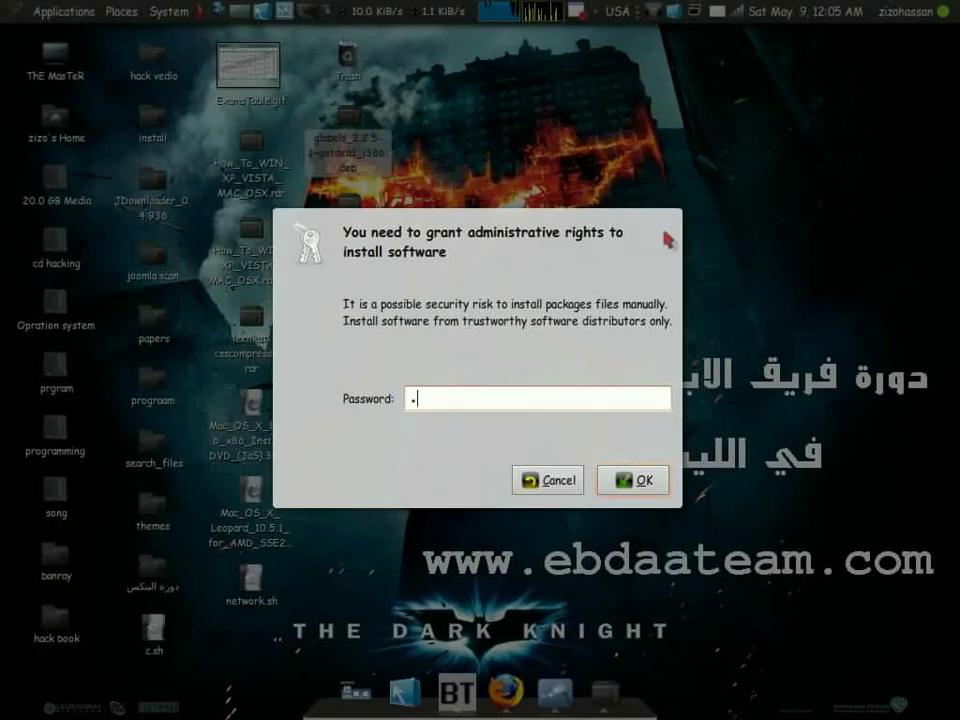
text(••)
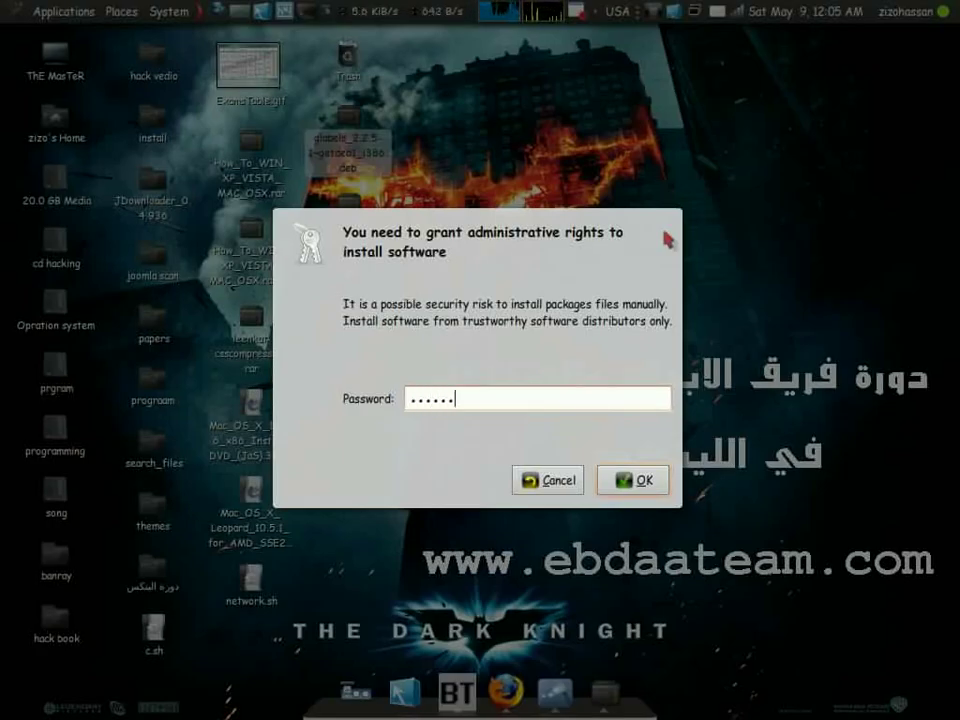
key(Return)
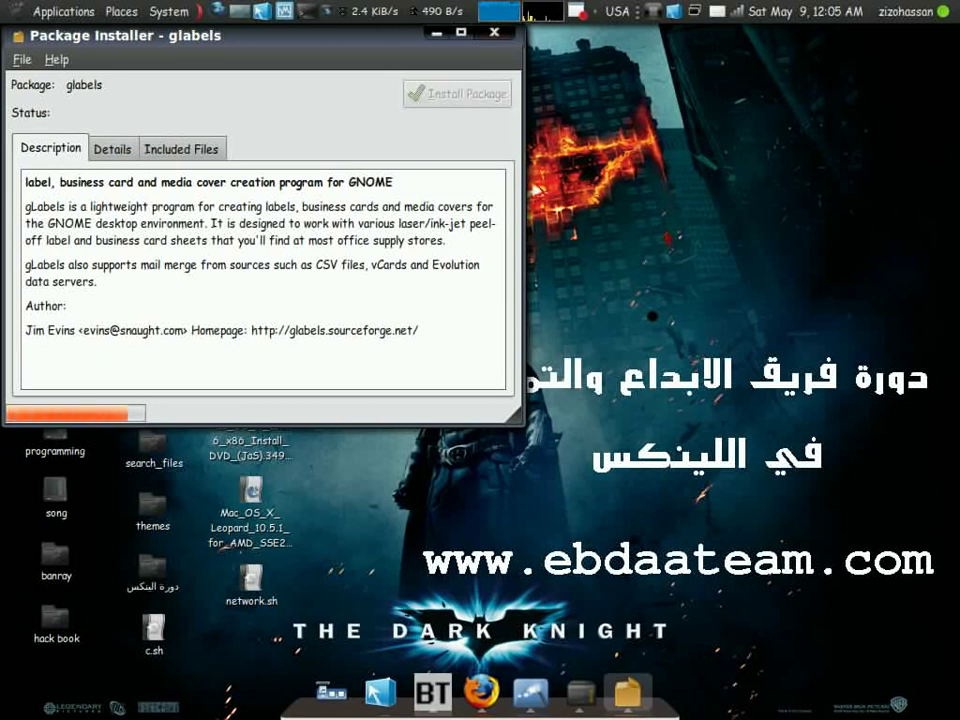
click(457, 93)
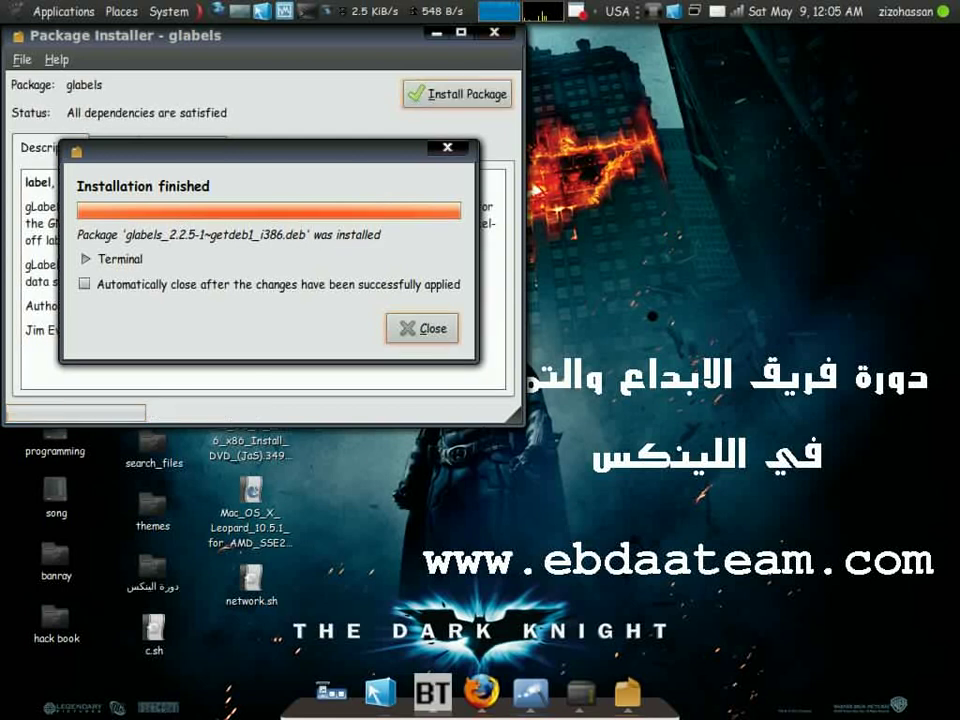
key(Return)
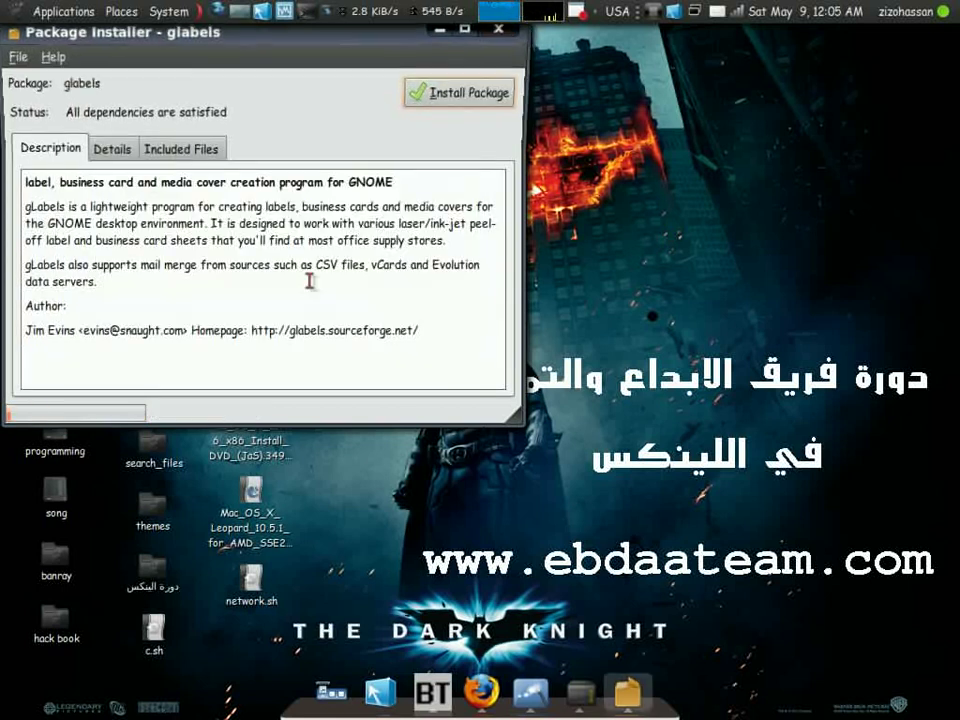
Close the package installer window for glabels.
drag(362, 39, 703, 180)
click(832, 168)
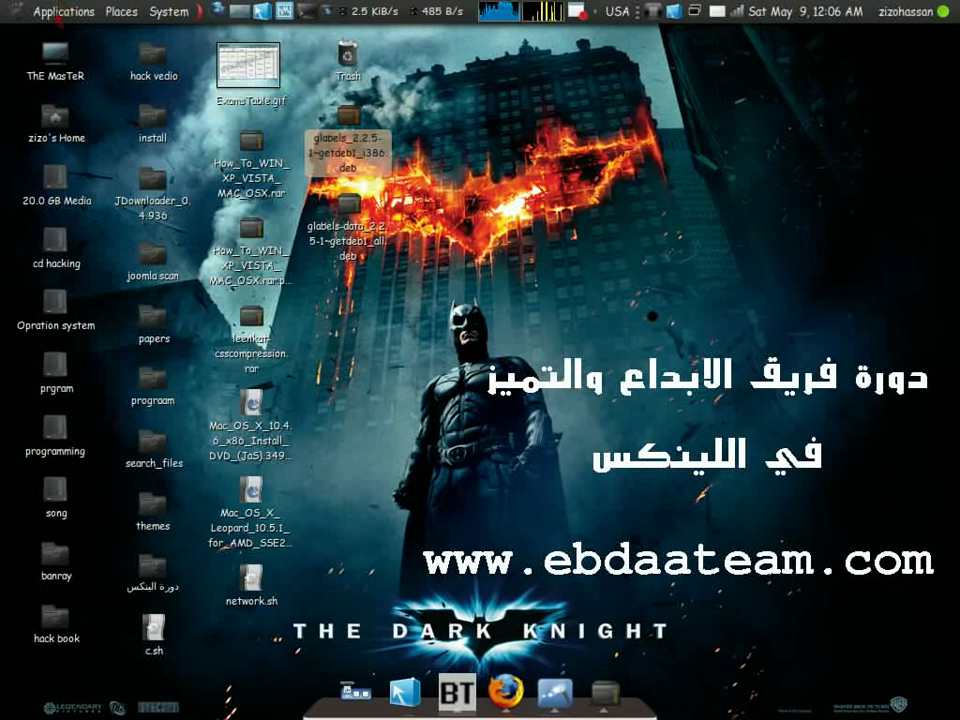
Launch gLabels Label Designer from the installed Office applications and maximize its window.
click(44, 11)
mouse_move(68, 188)
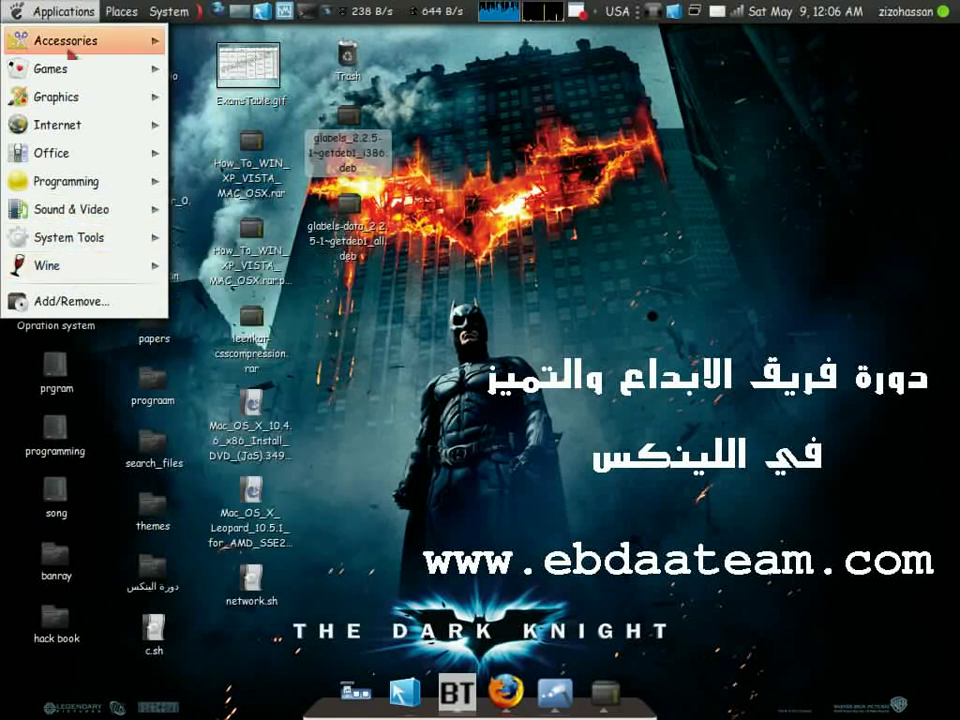
mouse_move(64, 46)
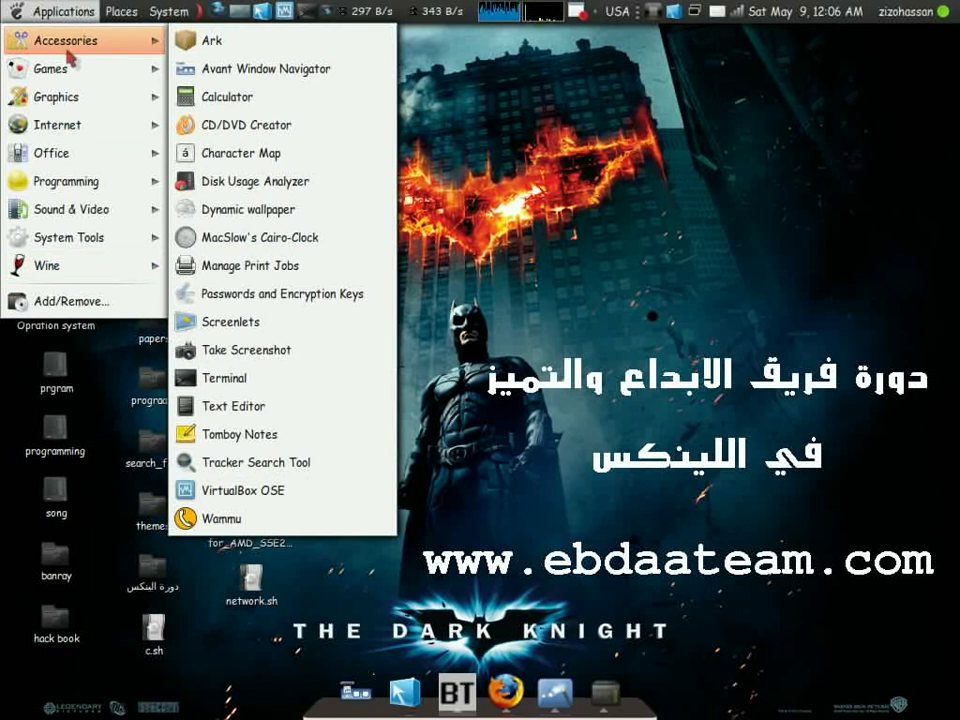
mouse_move(72, 70)
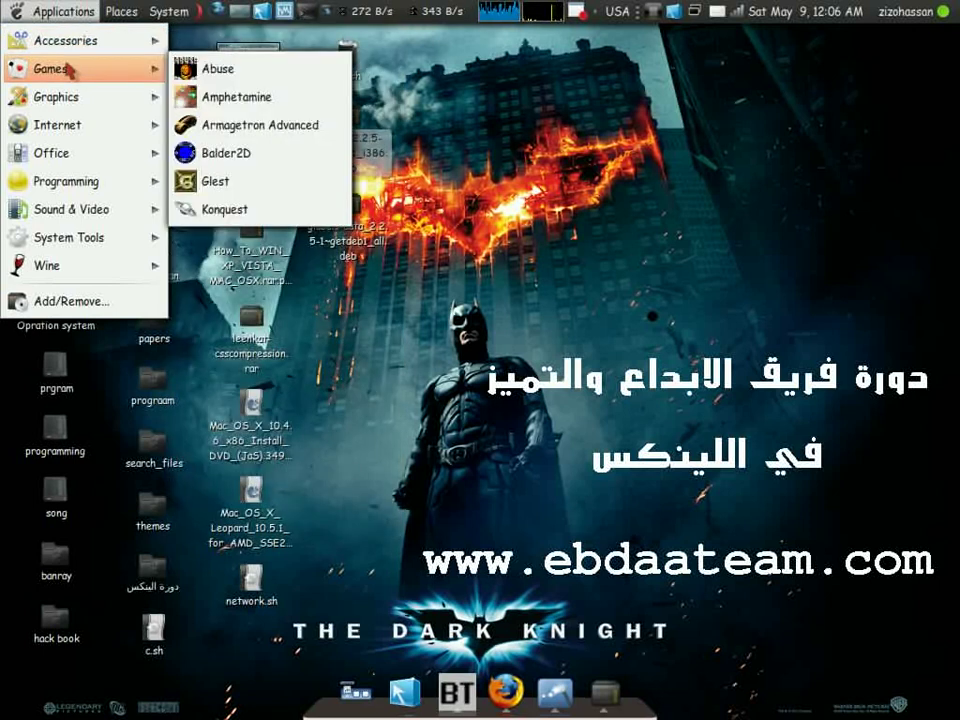
mouse_move(76, 96)
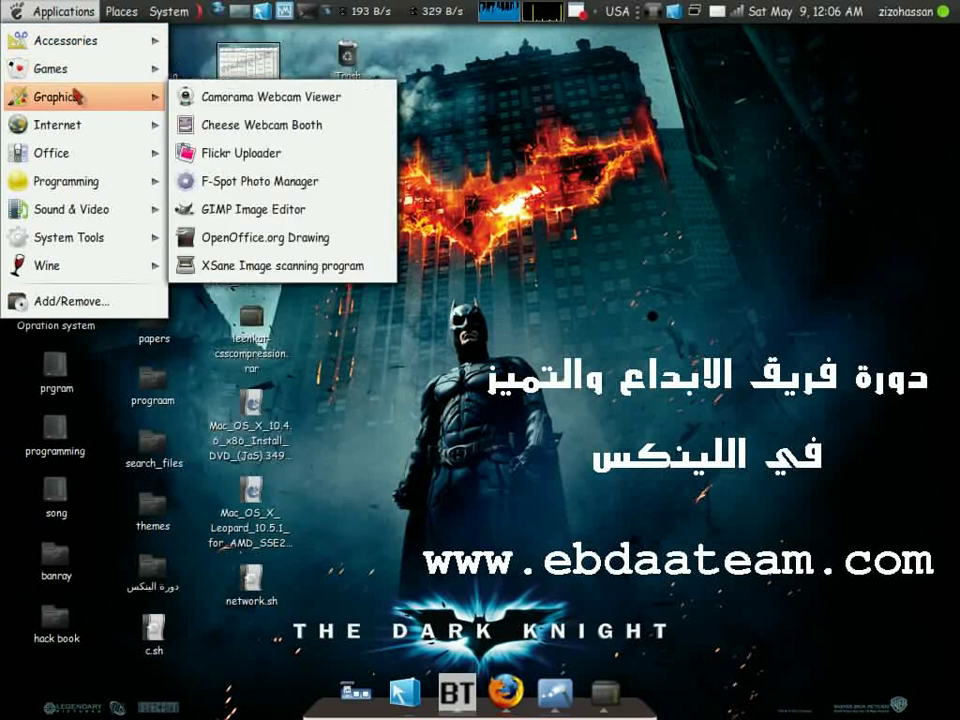
mouse_move(78, 126)
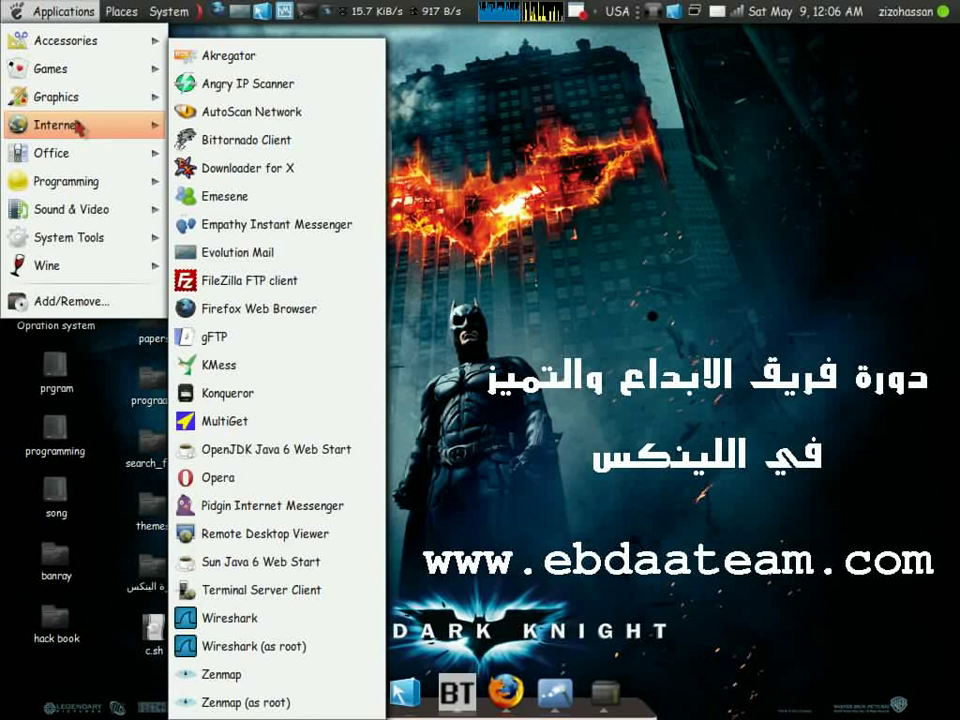
mouse_move(144, 150)
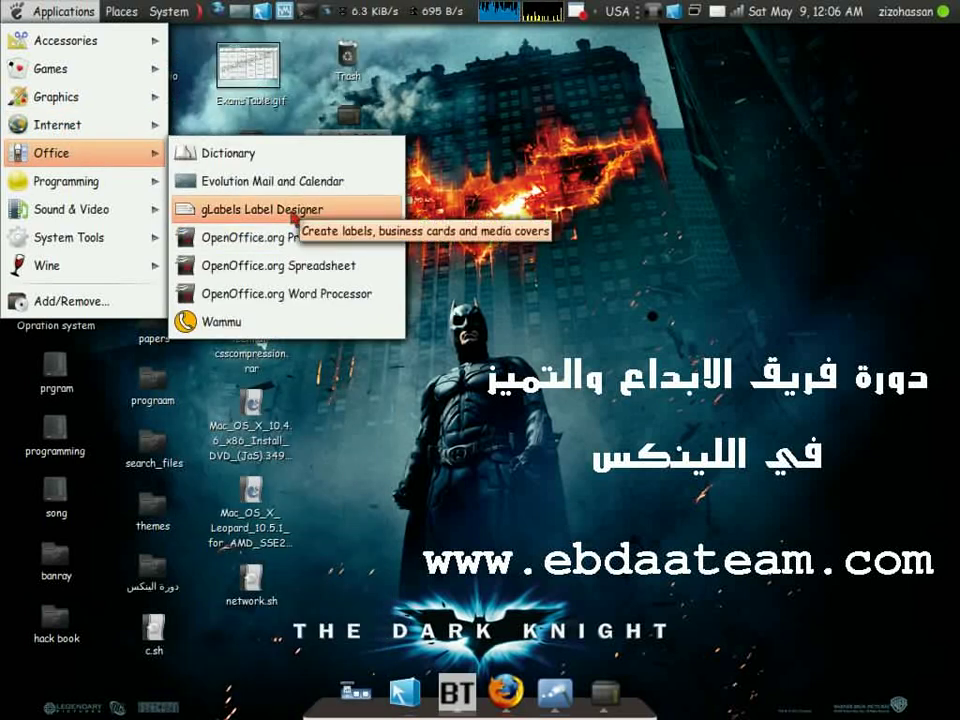
click(360, 208)
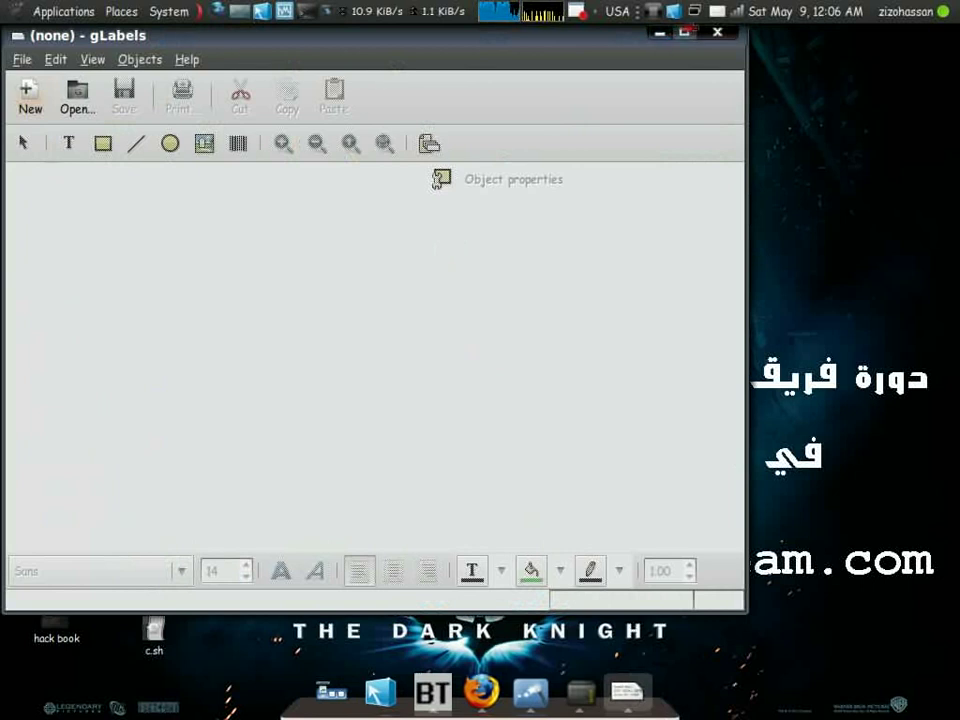
click(685, 32)
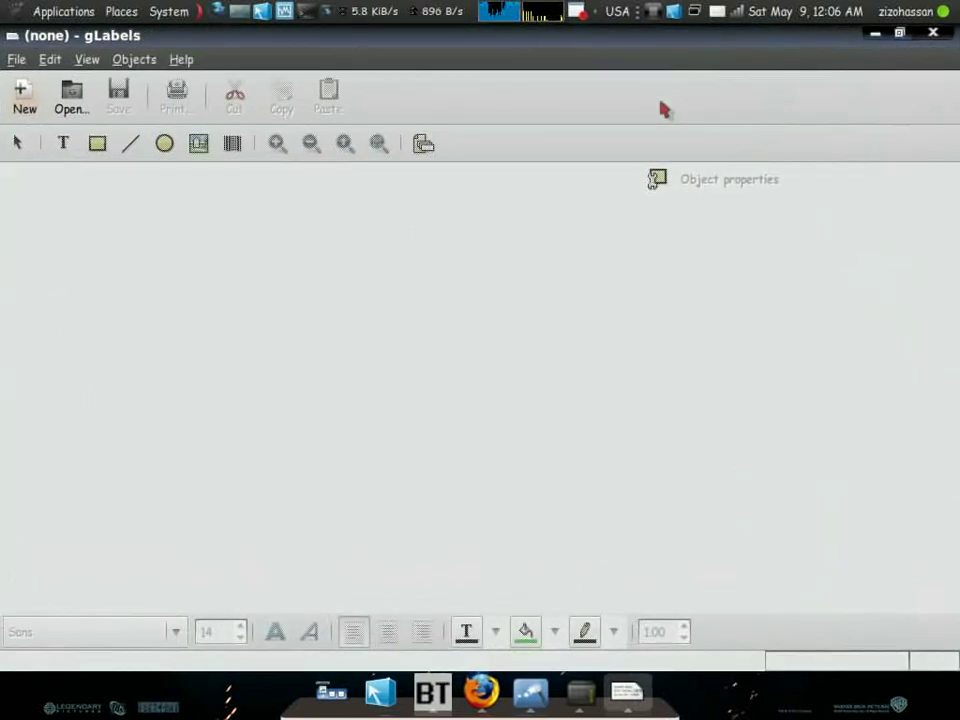